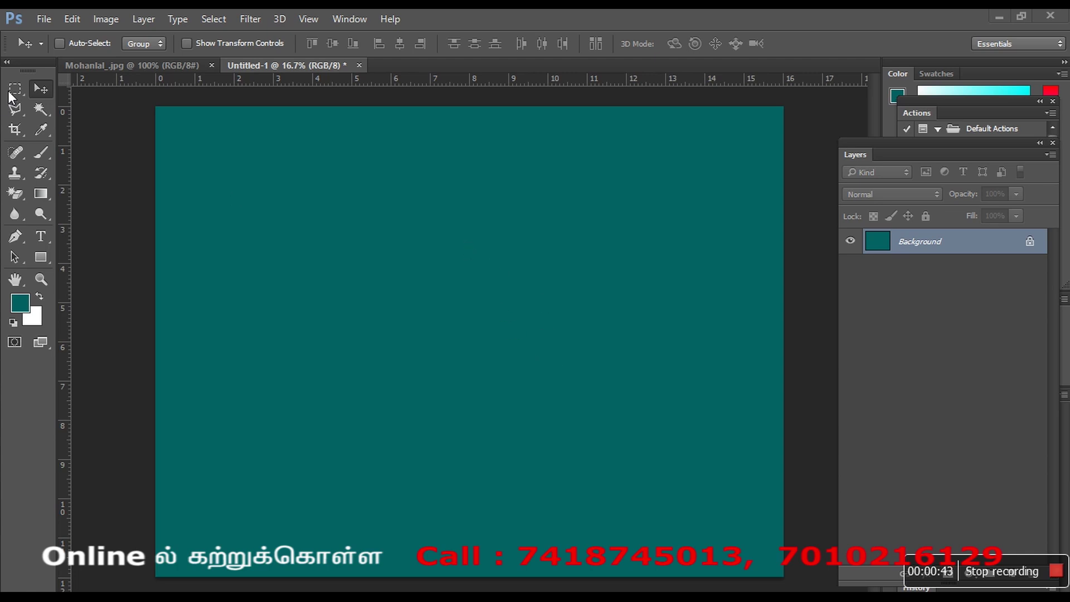
Step: Bring up the File menu
left_click(41, 22)
Step: Open the white-background portrait JPG from the NEW FB PICS folder via File > Open
left_click(58, 52)
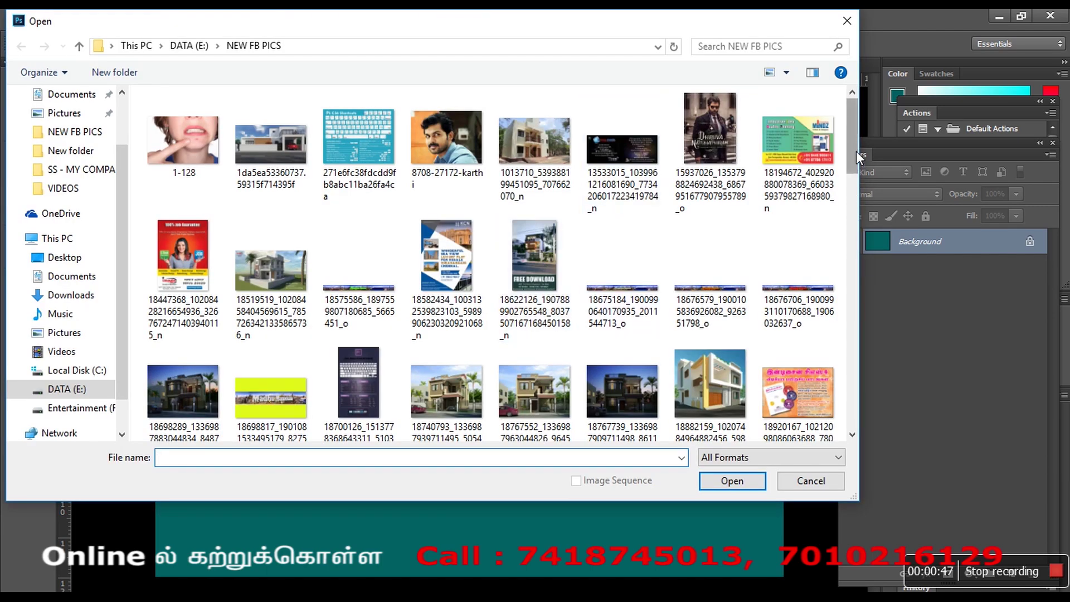
left_click_drag(852, 152, 853, 225)
left_click(619, 167)
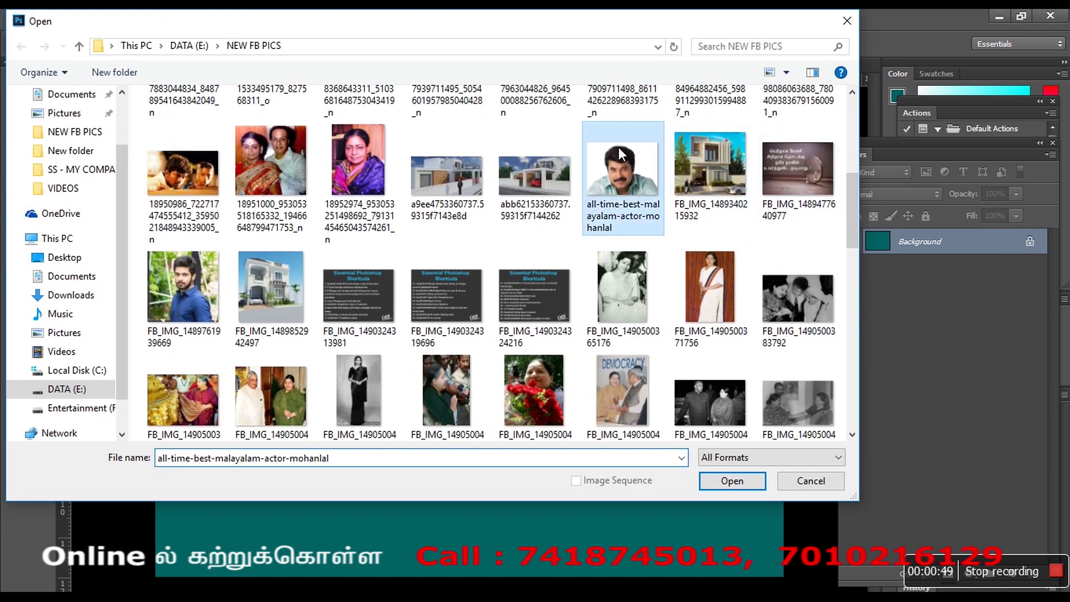
left_click(731, 481)
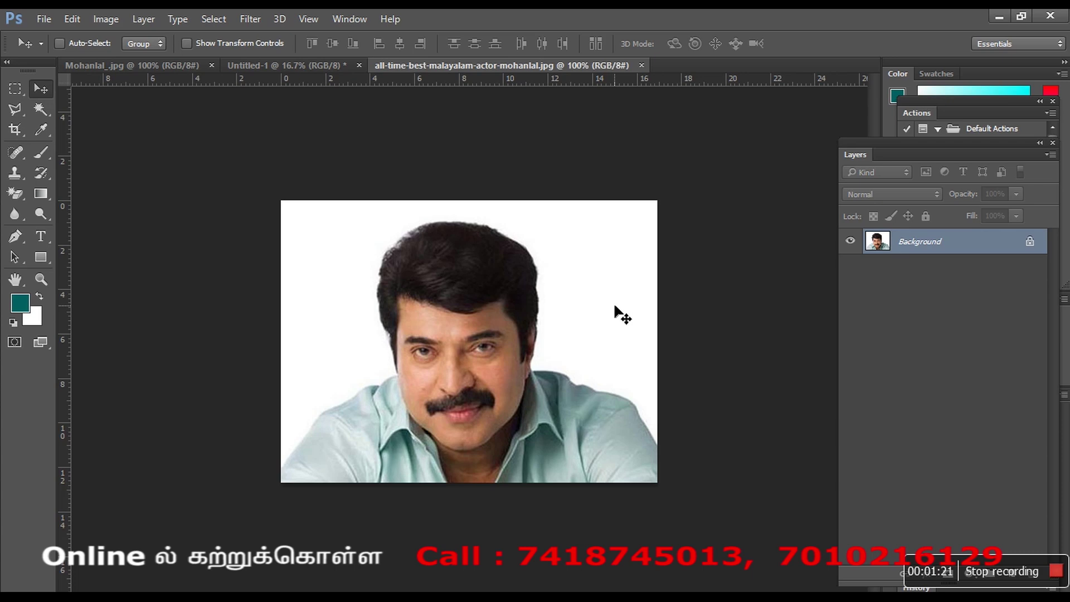
Step: Select the portrait's white background with the Magic Wand Tool
left_click(45, 108)
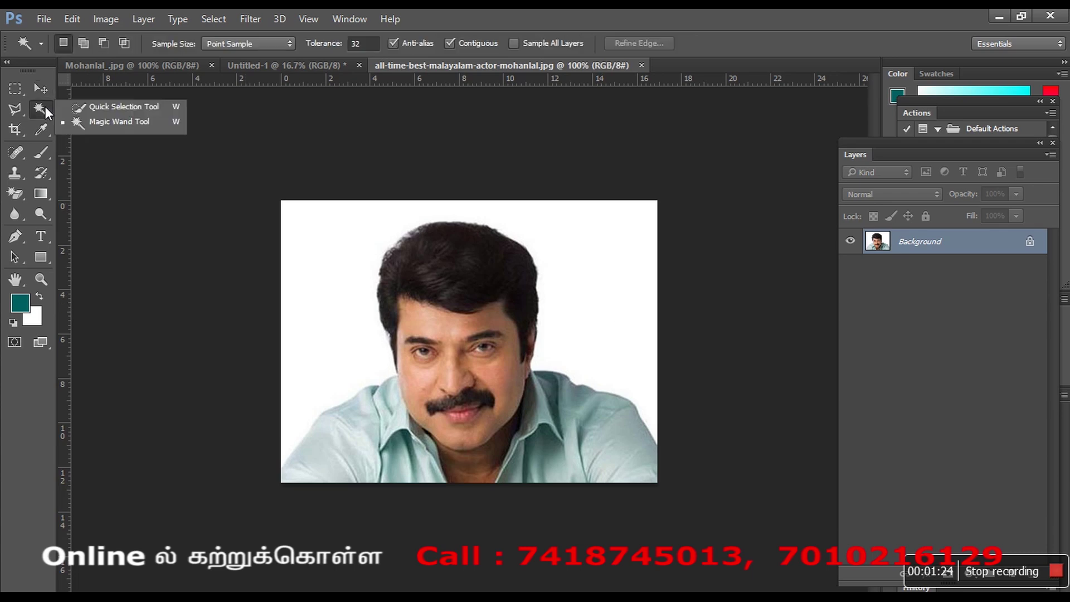
left_click(102, 122)
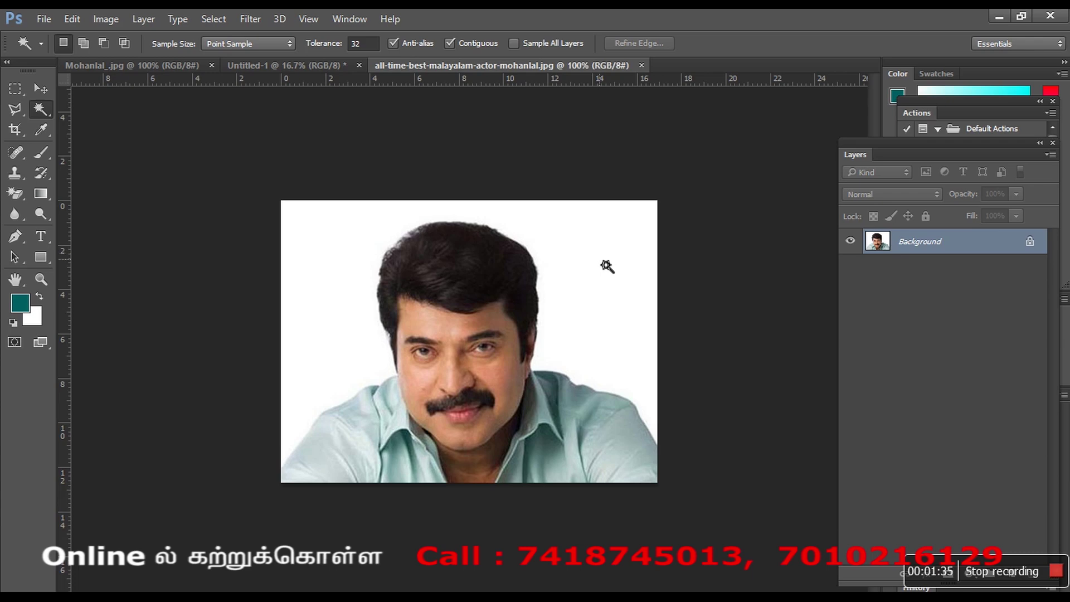
left_click(605, 294)
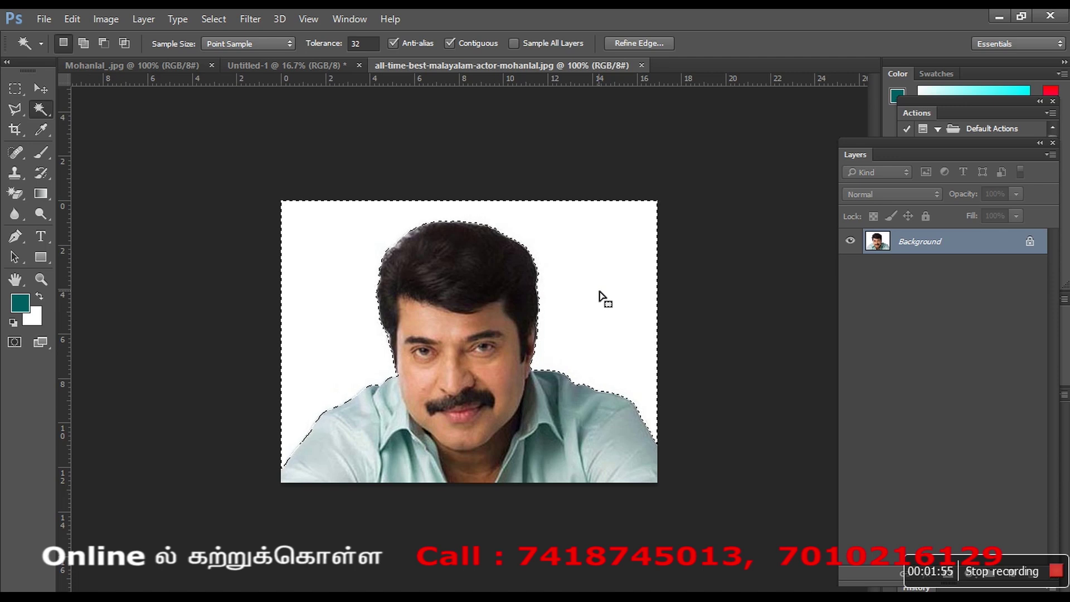
key("ctrl+d")
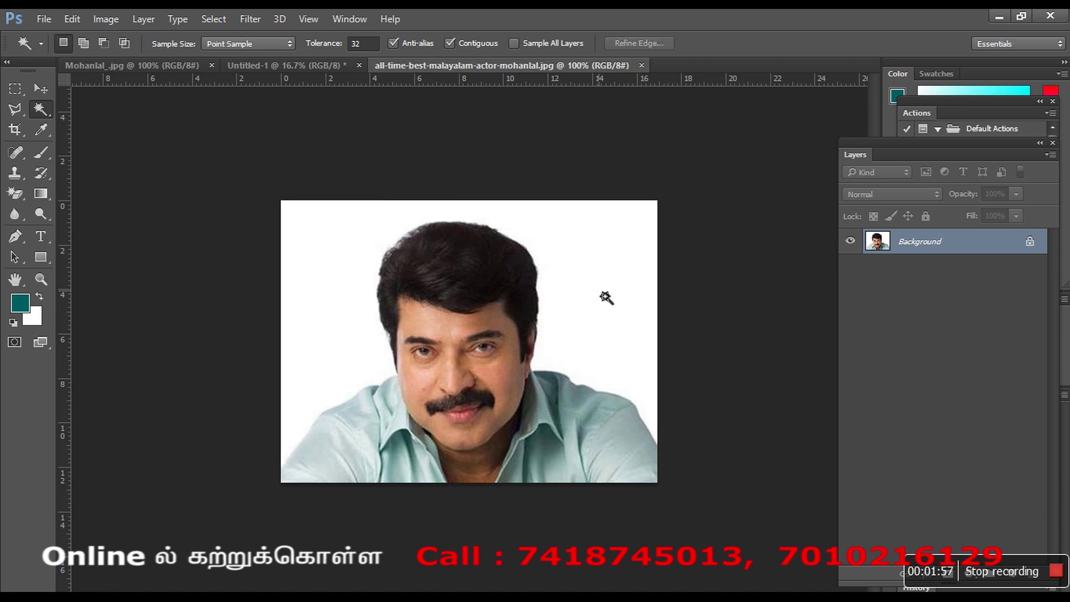
left_click(599, 433)
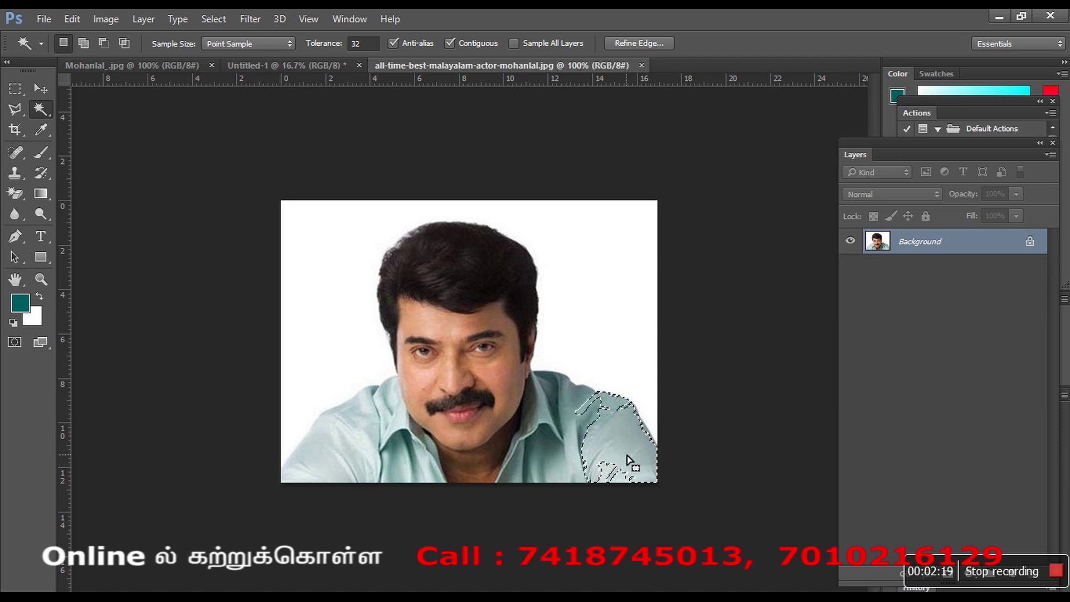
key("ctrl+d")
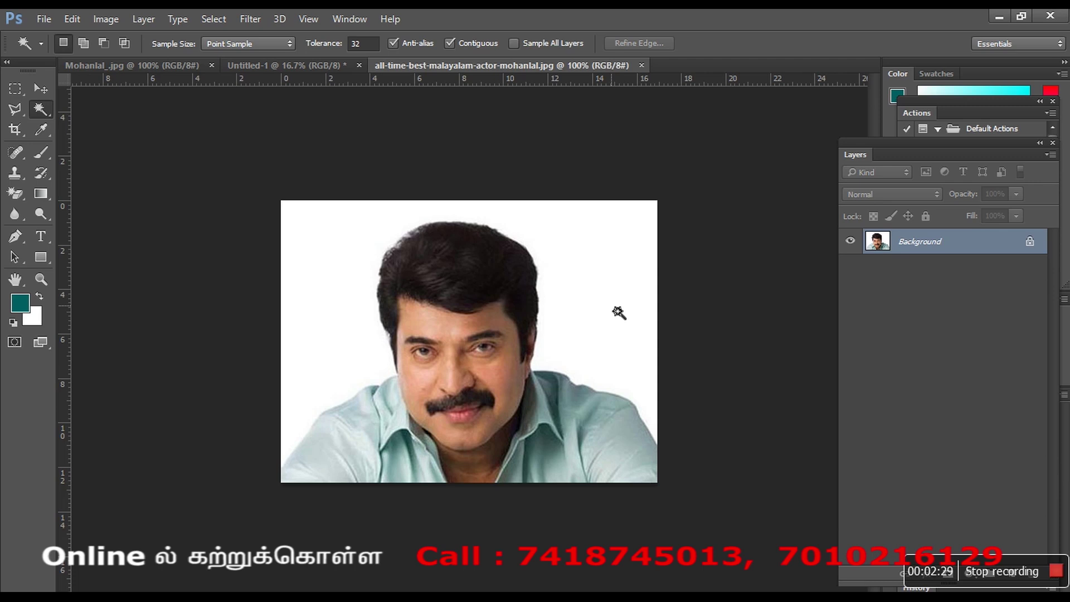
left_click(605, 293)
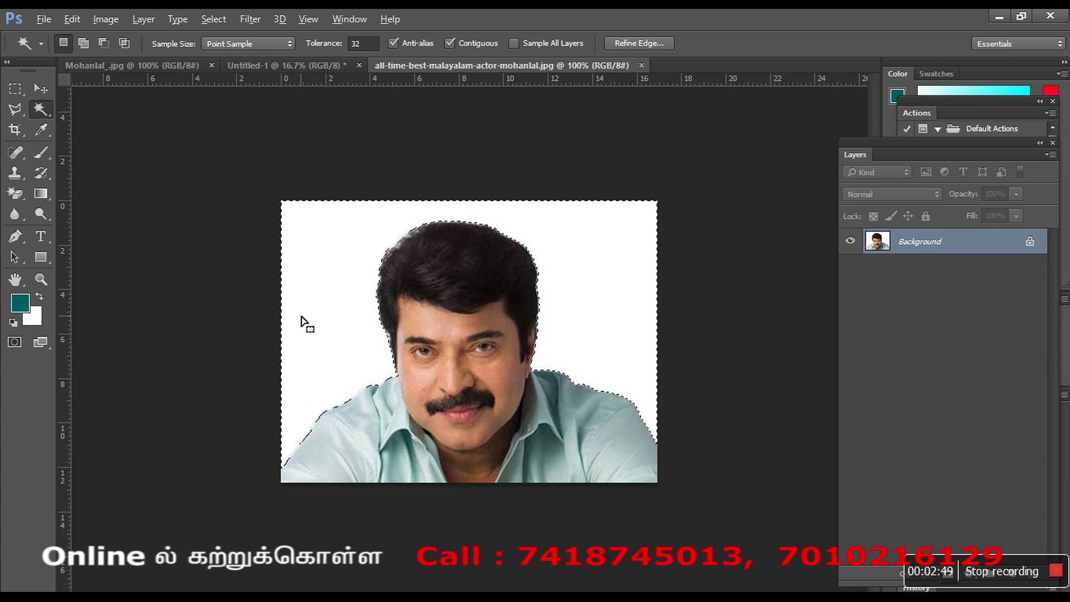
key("alt+BackSpace")
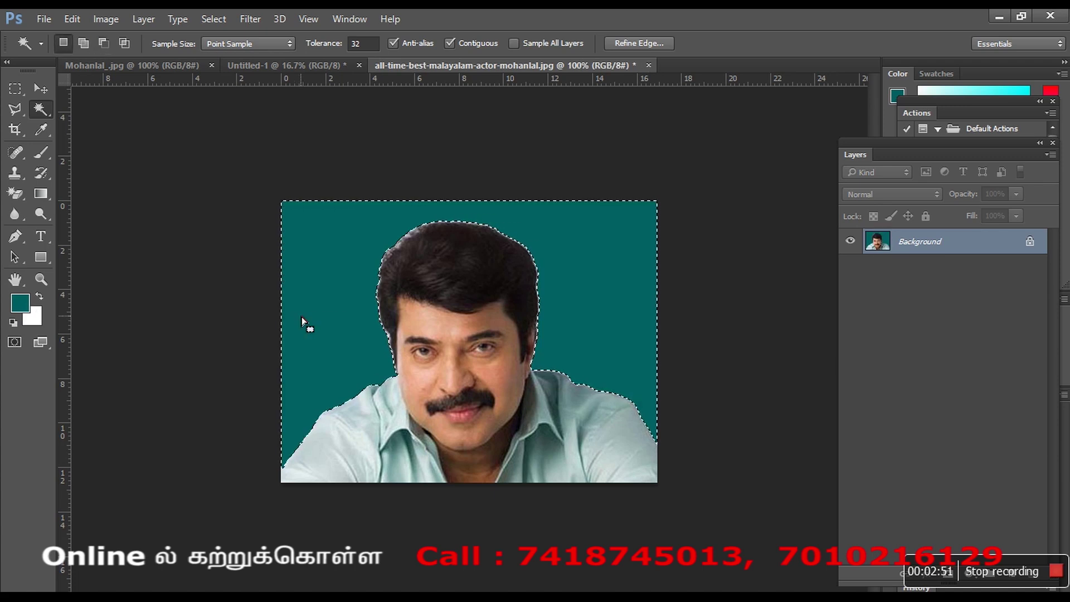
Step: Deselect with Ctrl+D, leaving the portrait on its solid teal background
key("ctrl+d")
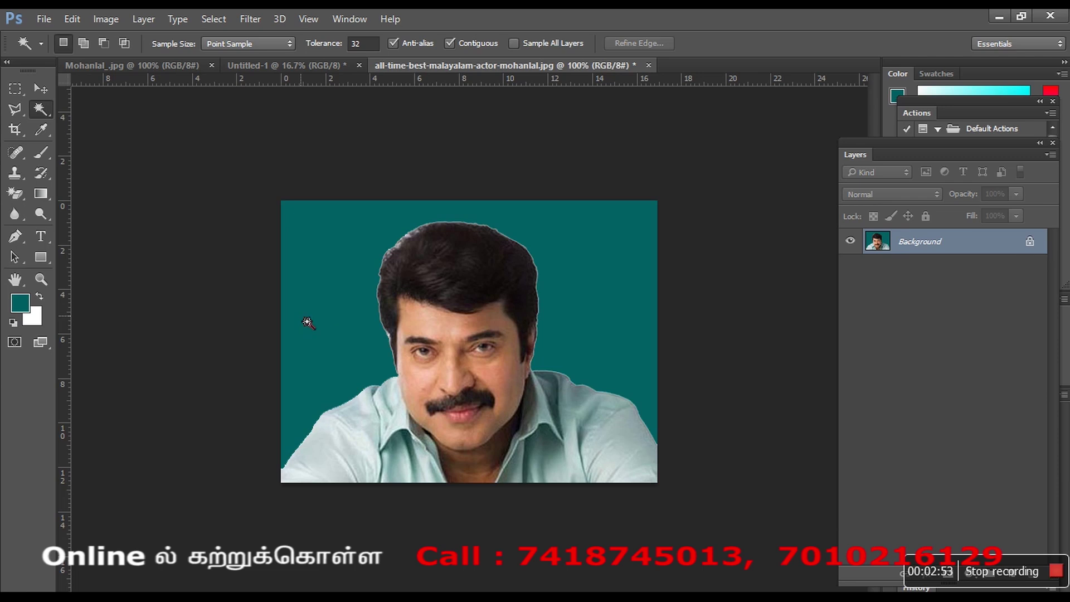